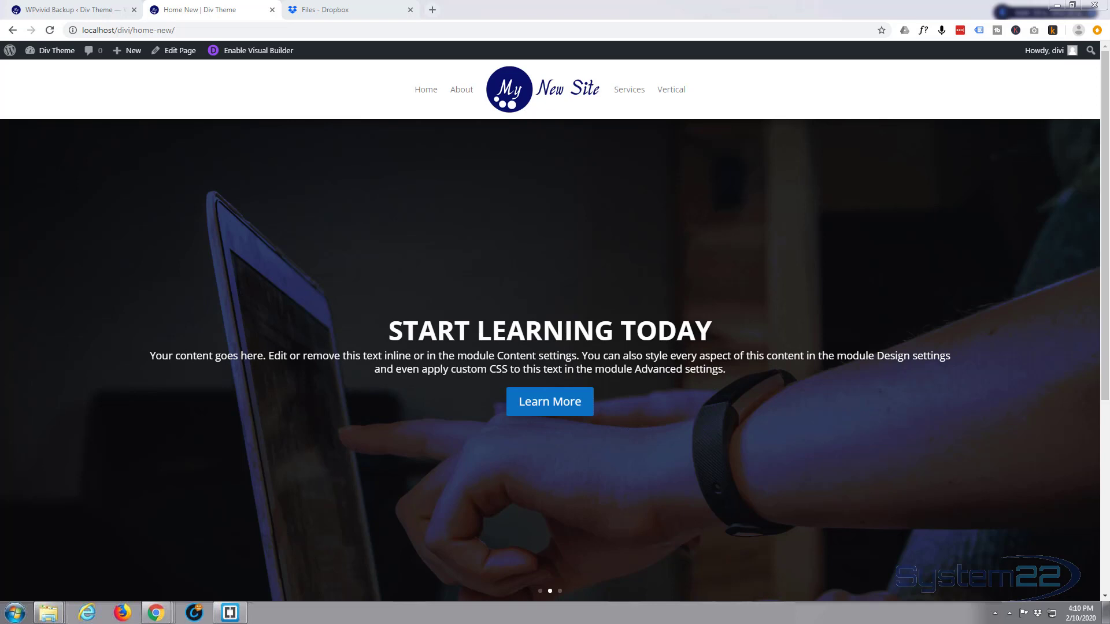
- Leave the backup page for the installed plugins and search the add-new plugin directory for WPvivid
left_click(72, 11)
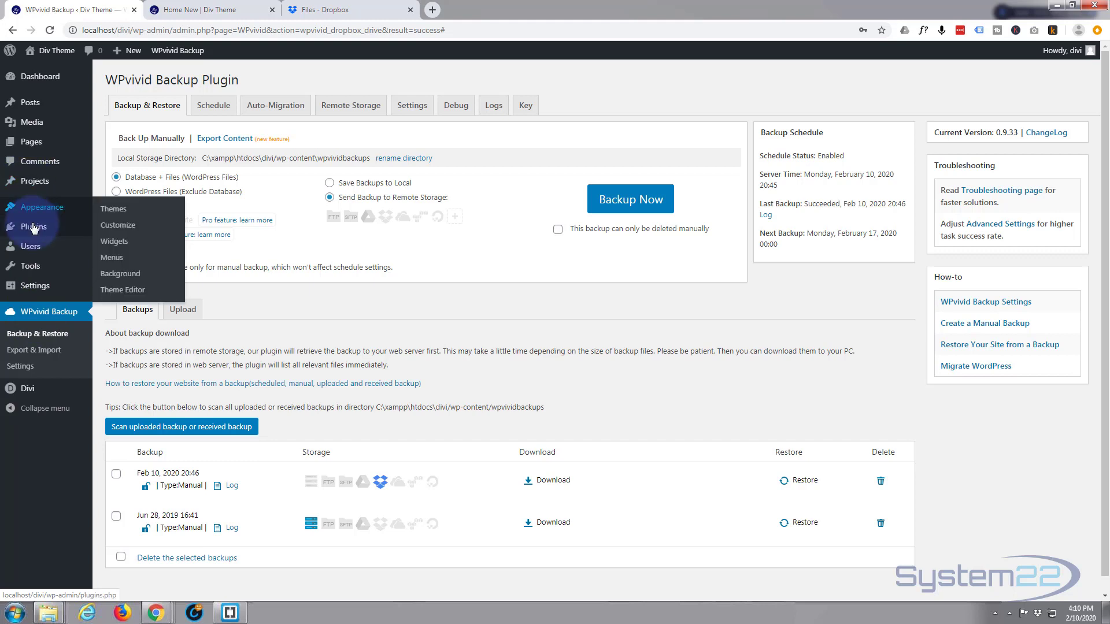
mouse_move(32, 230)
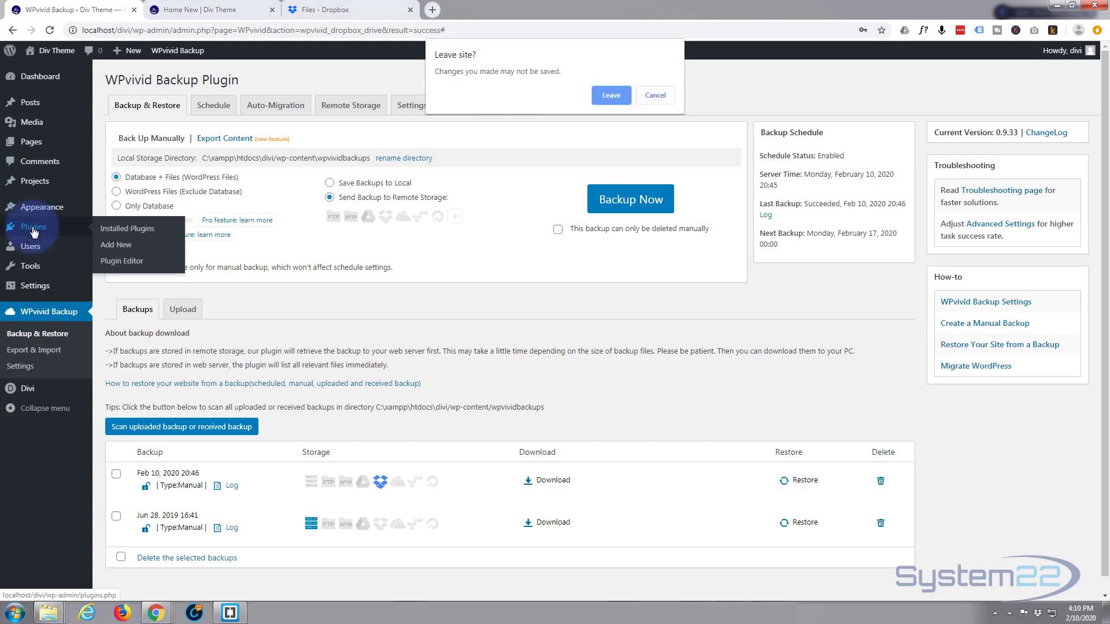
left_click(611, 96)
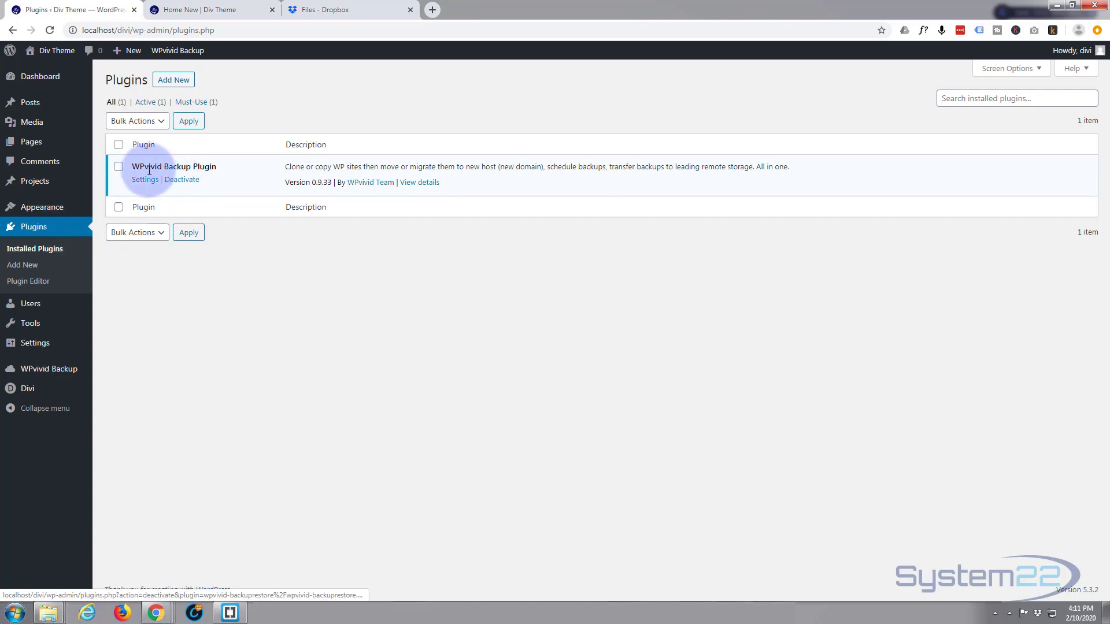
left_click(179, 80)
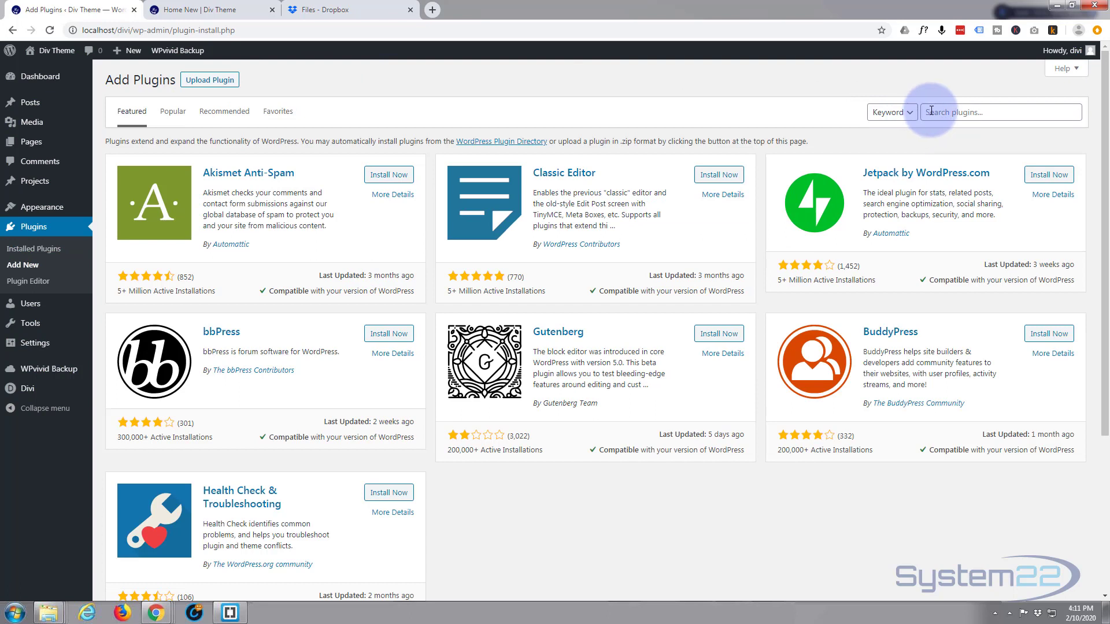
left_click(931, 112)
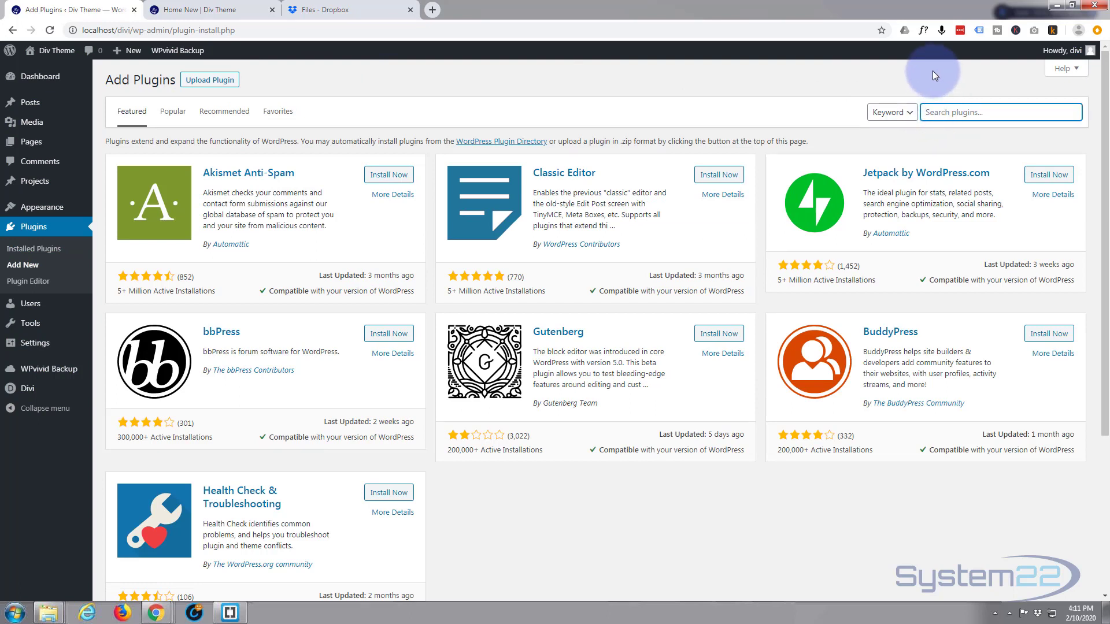
type("WPvivid")
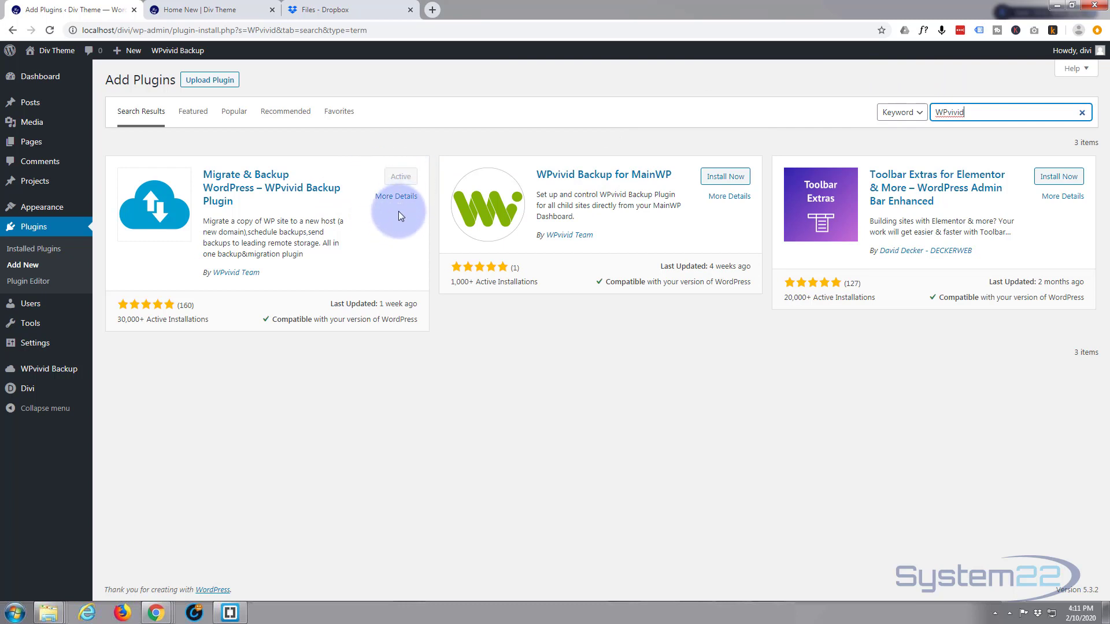
- Open the WPvivid Backup & Restore page and check its list of existing backups and the files in Dropbox
mouse_move(9, 373)
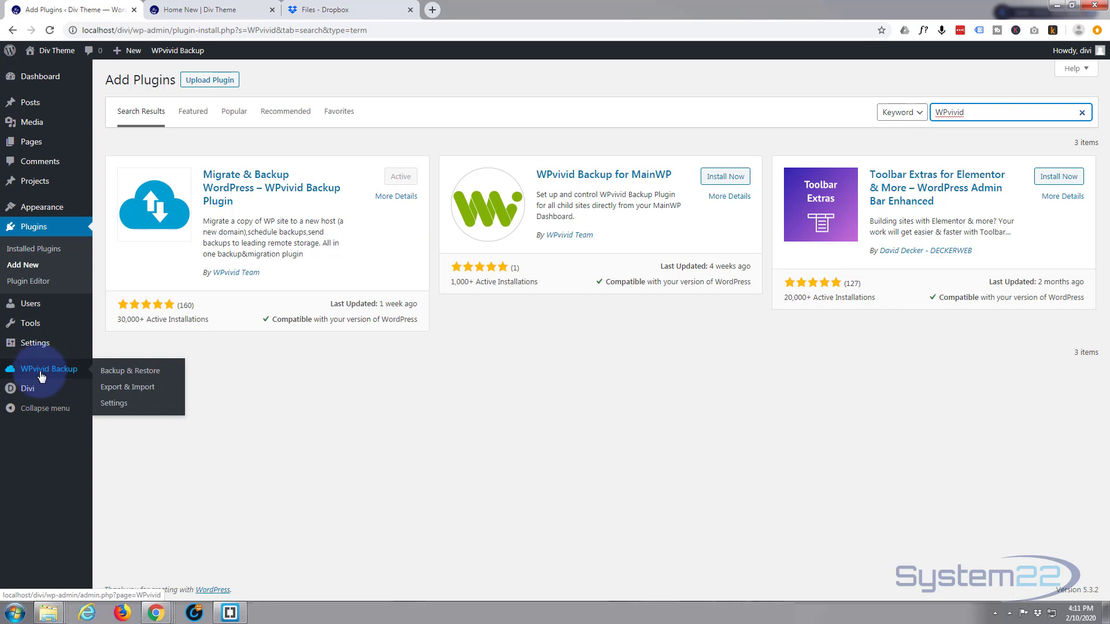
left_click(41, 377)
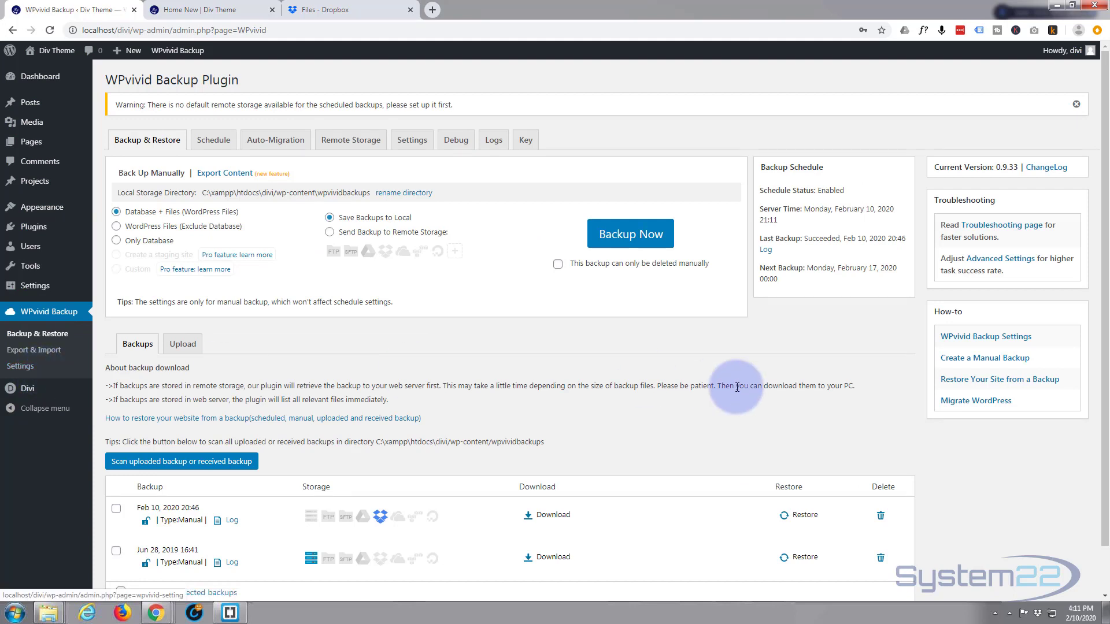
scroll(473, 363, "down", 1)
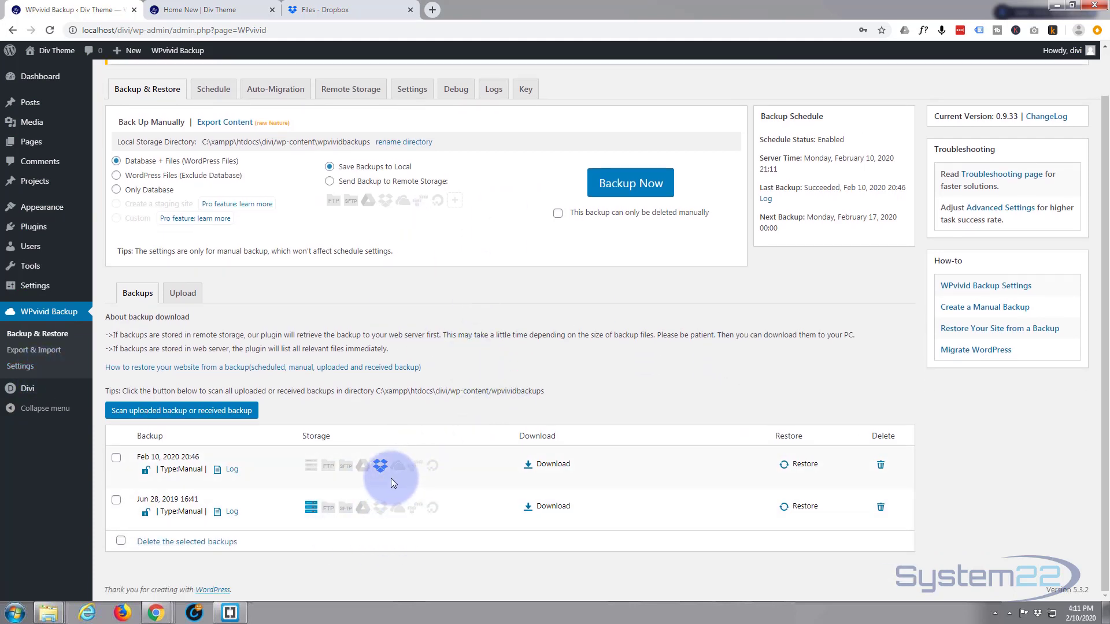
scroll(388, 477, "up", 1)
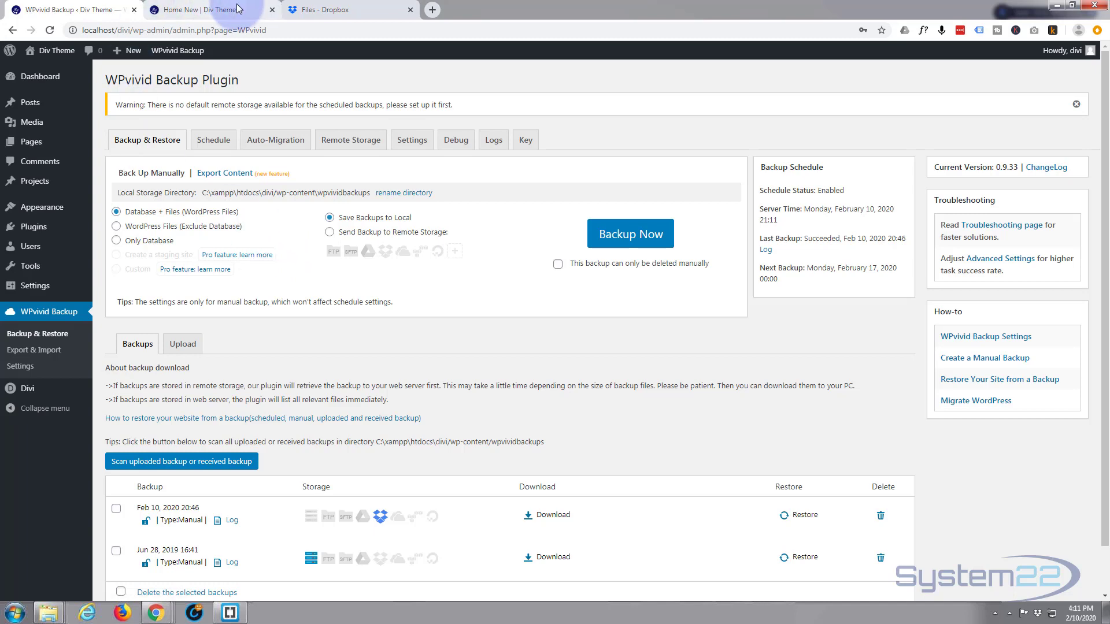
left_click(338, 11)
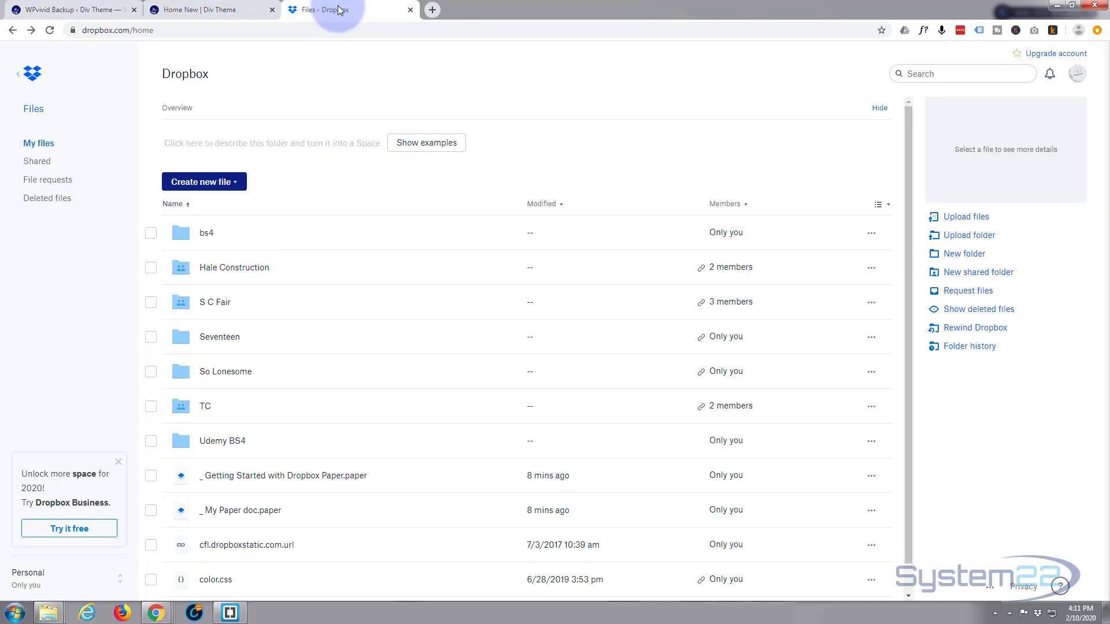
left_click(69, 9)
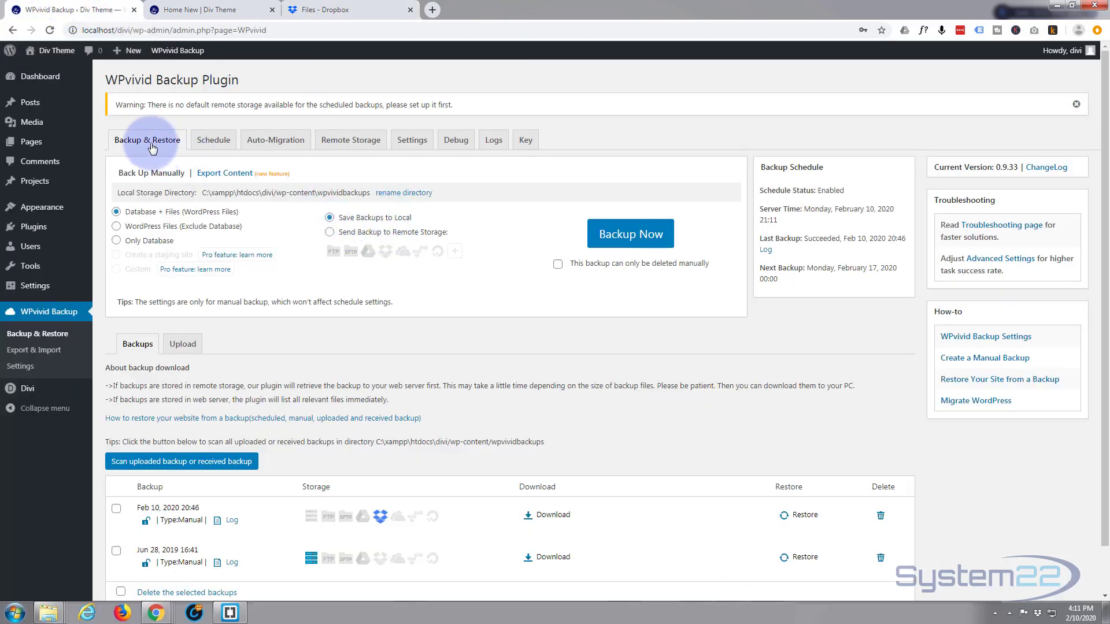
- Add Dropbox as the default remote storage with alias WPvivid, allow WPvivid access to the account, and check the storage list
left_click(351, 142)
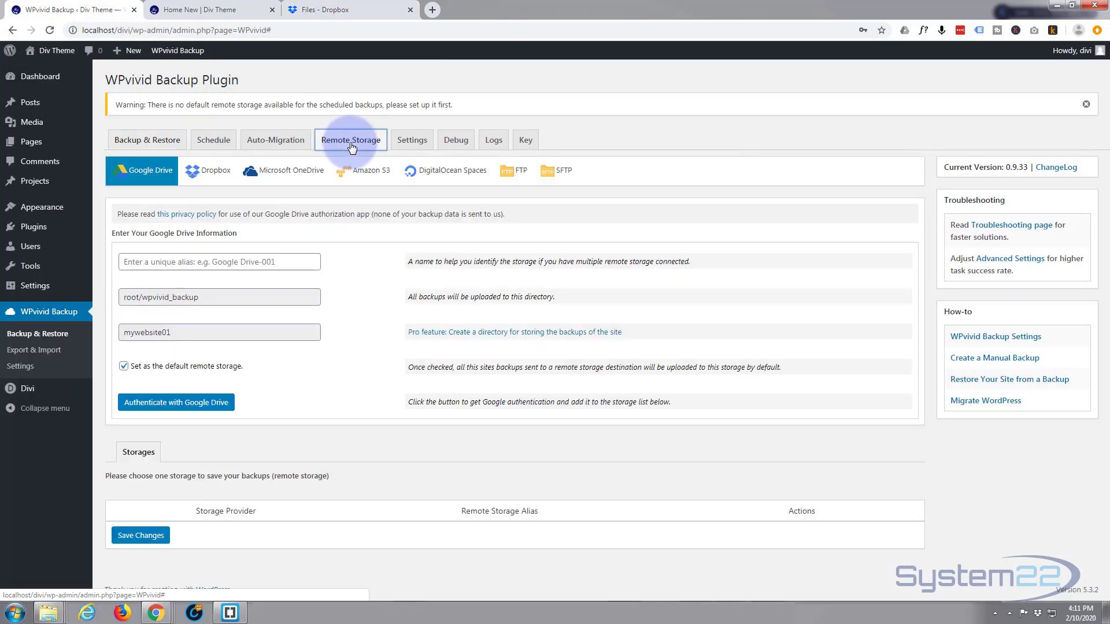
left_click(119, 176)
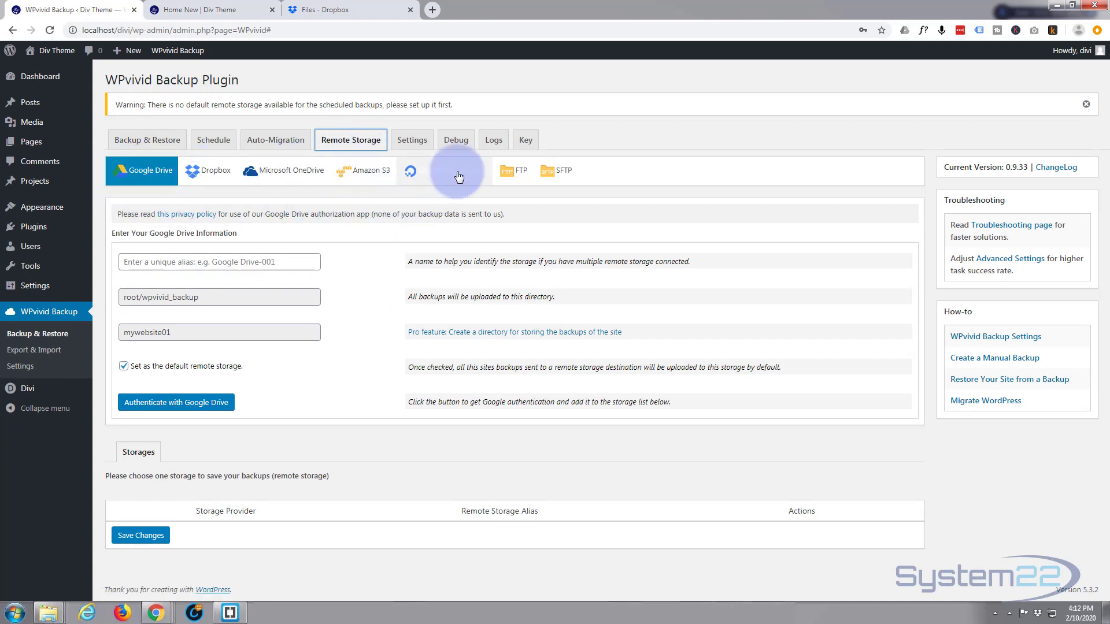
left_click(201, 178)
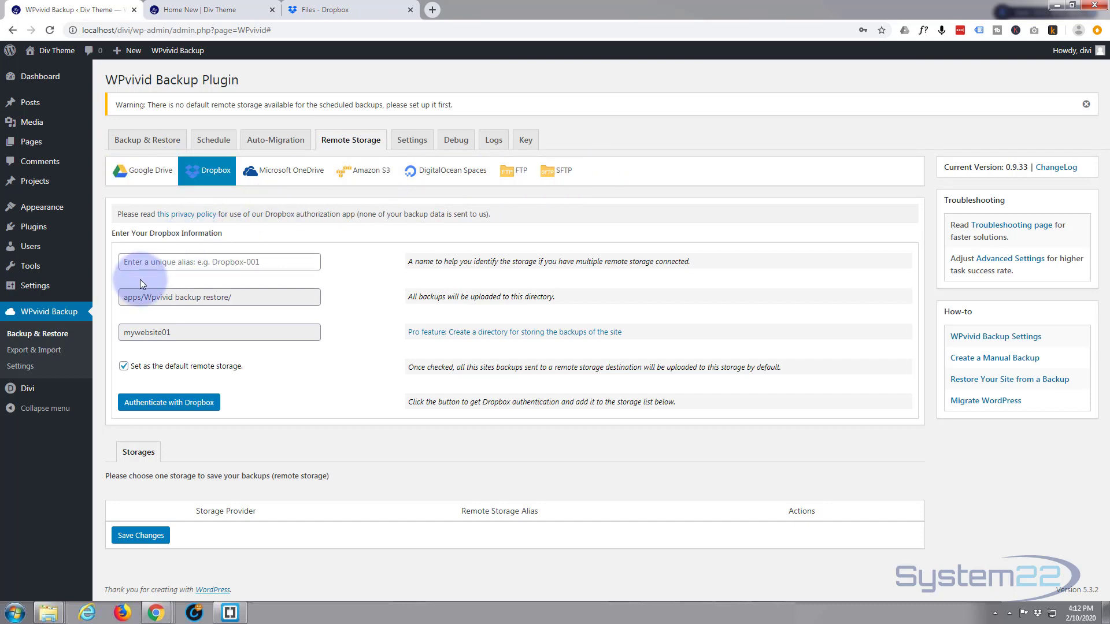
left_click(139, 262)
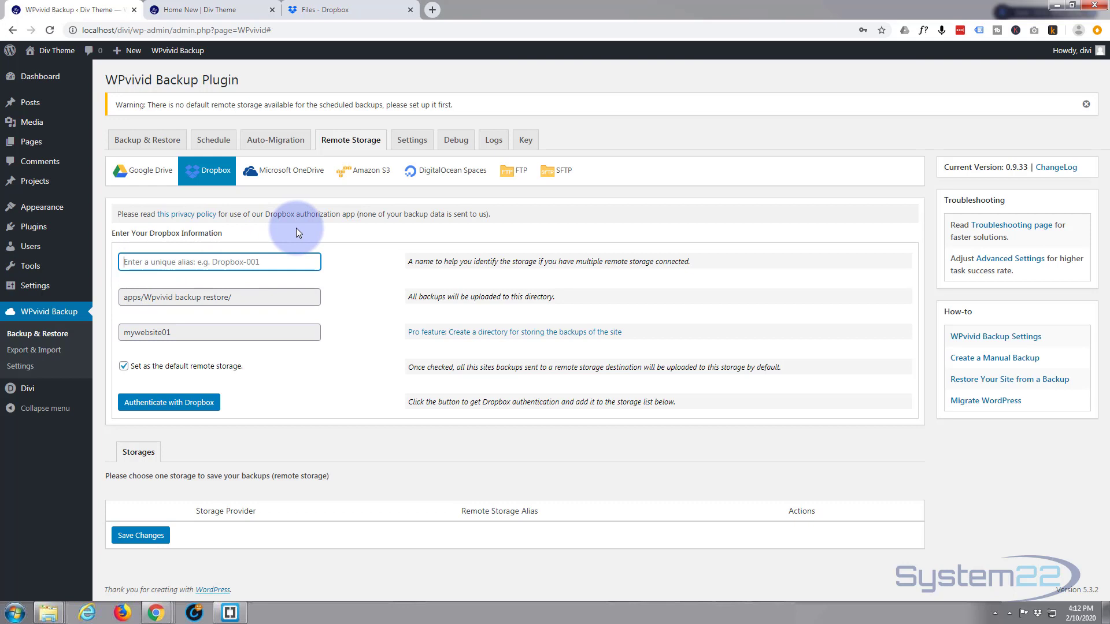
type("WPvivid")
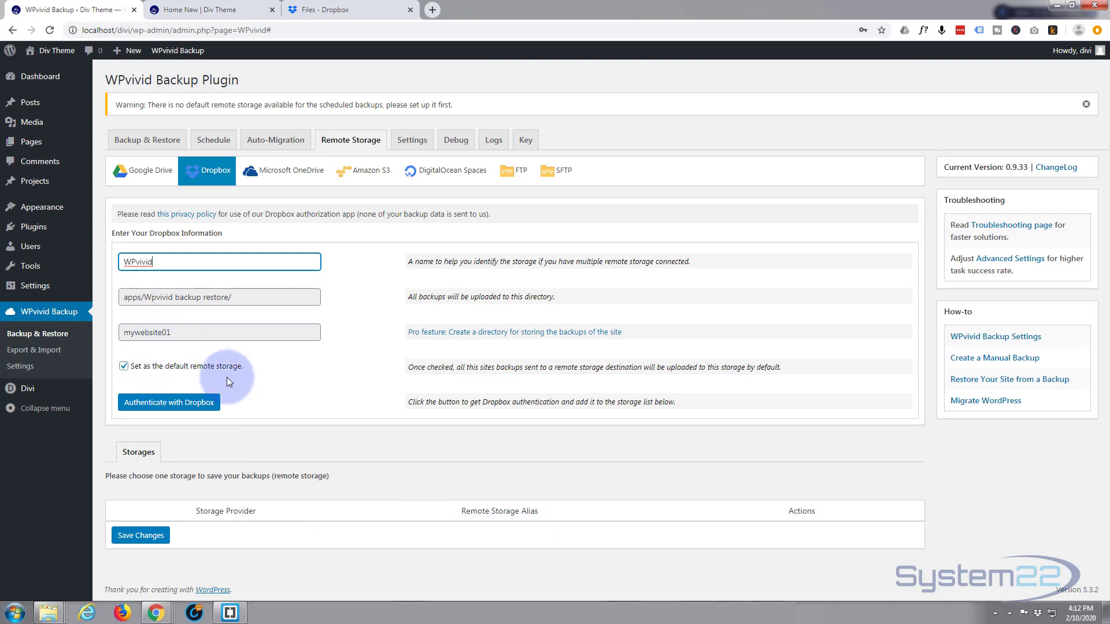
left_click(162, 408)
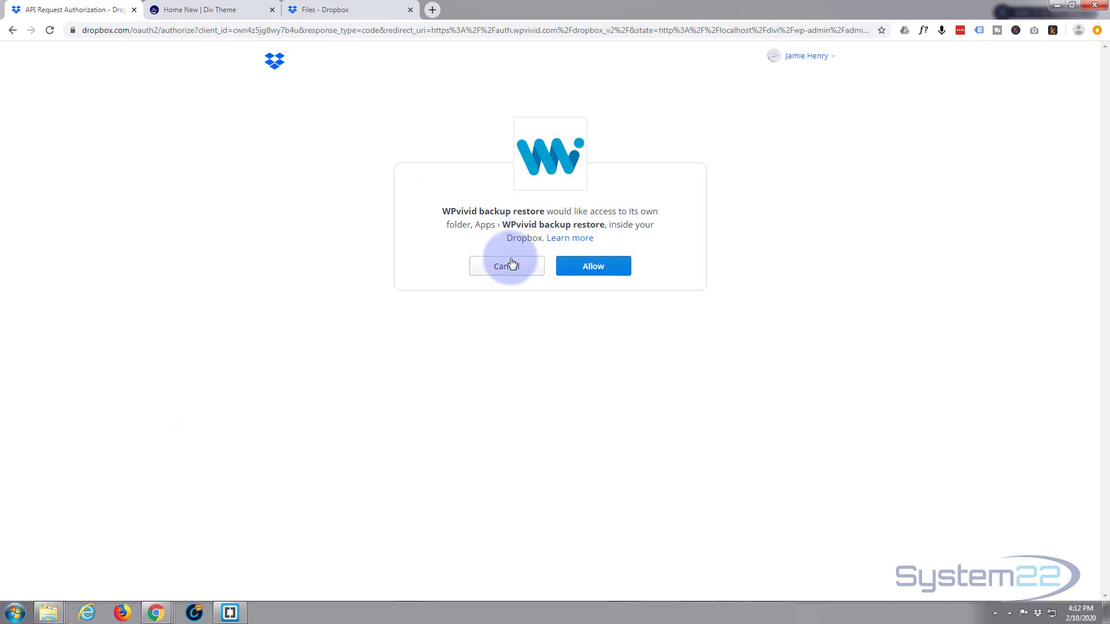
left_click(599, 272)
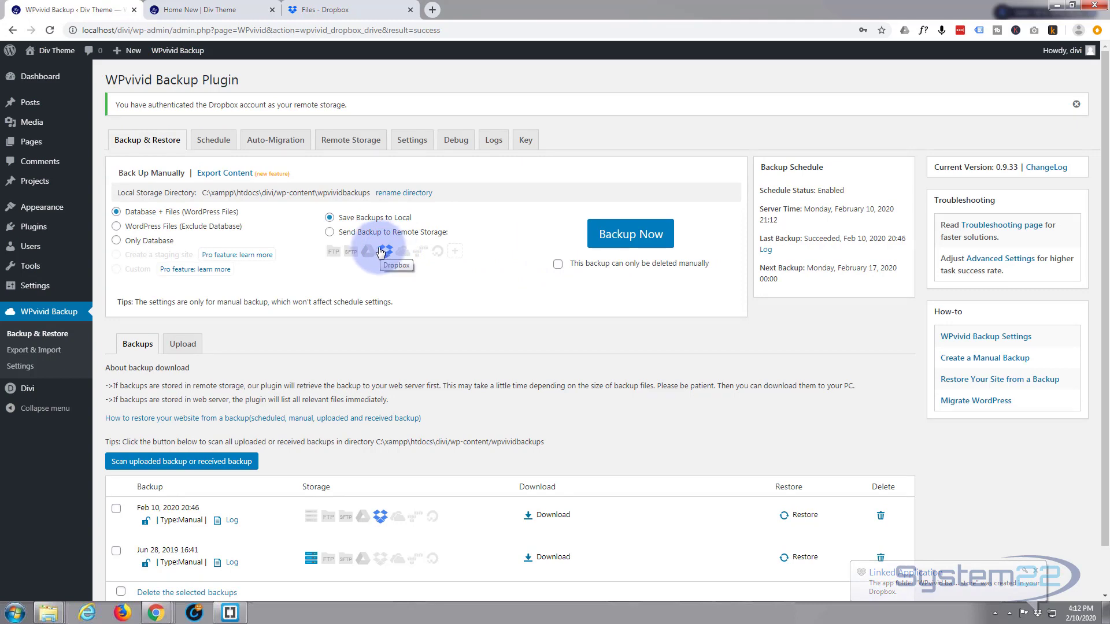
left_click(349, 145)
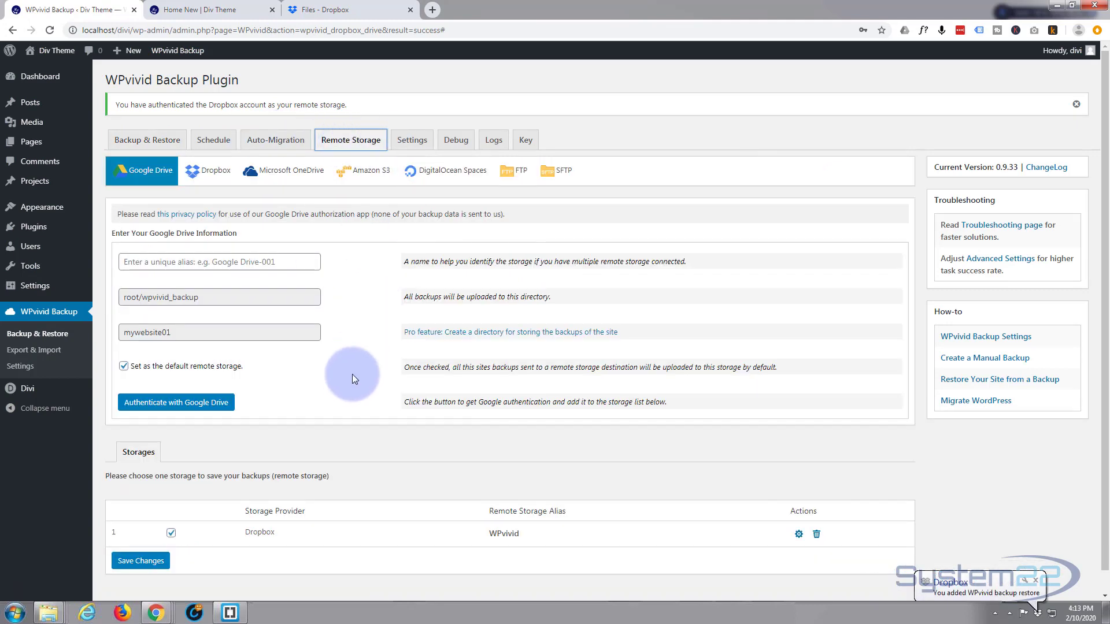
scroll(364, 376, "down", 1)
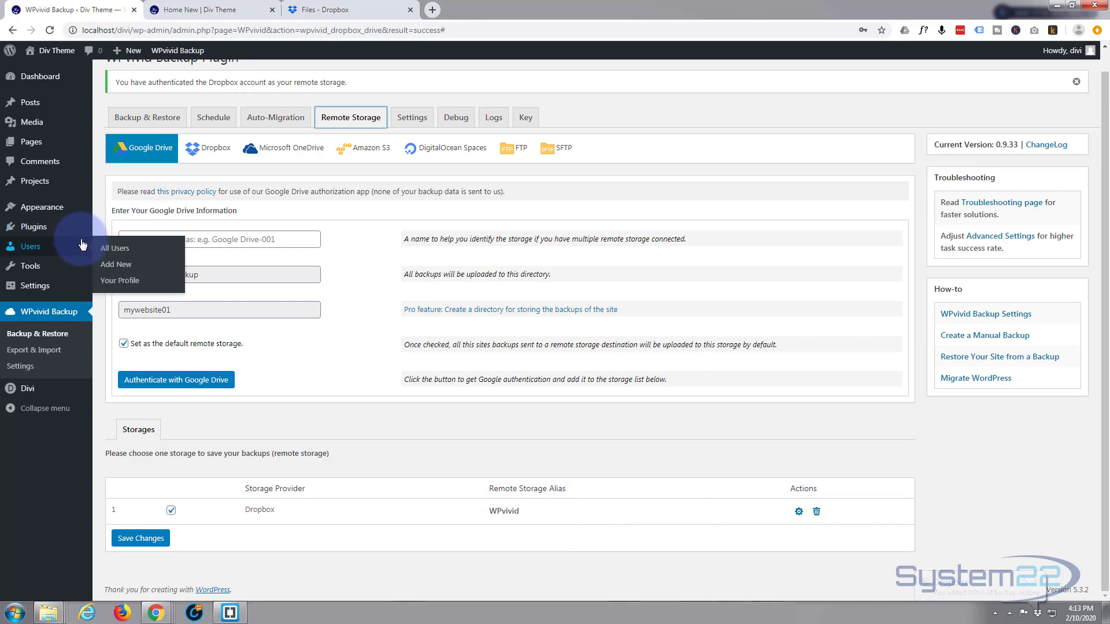
- Run a manual Database + Files backup sent to remote storage and check its entry in the backups list
left_click(140, 117)
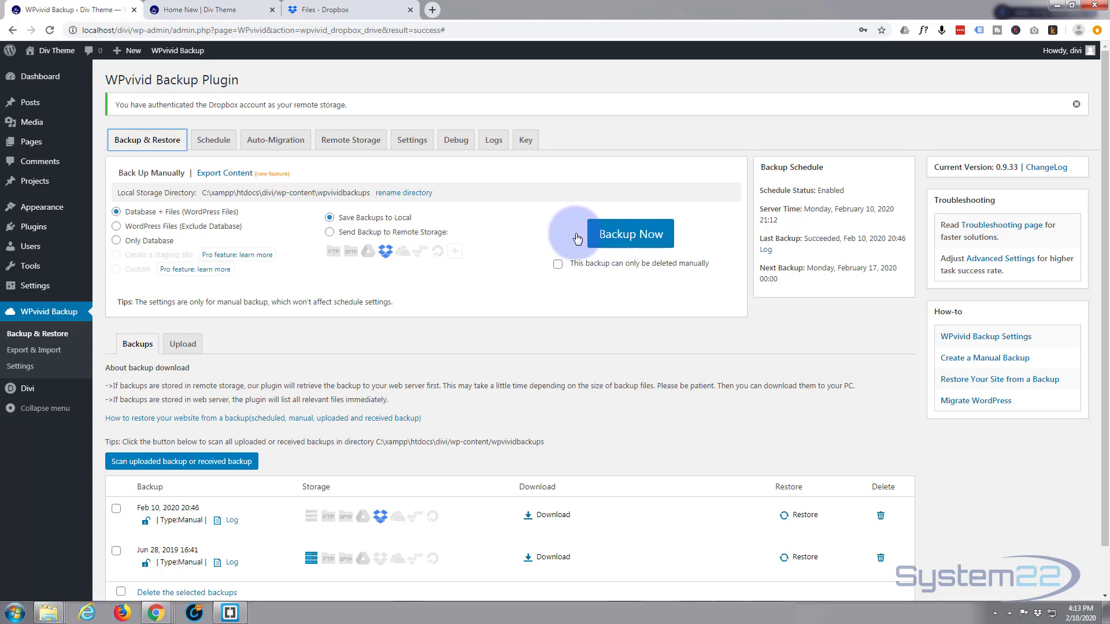
left_click(330, 233)
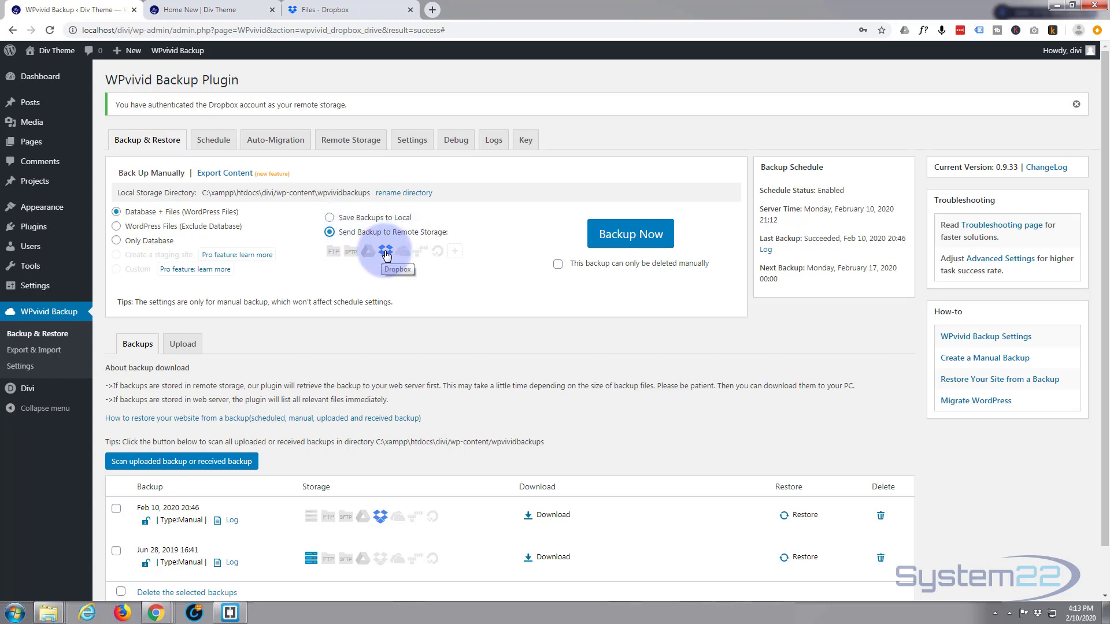
left_click(631, 236)
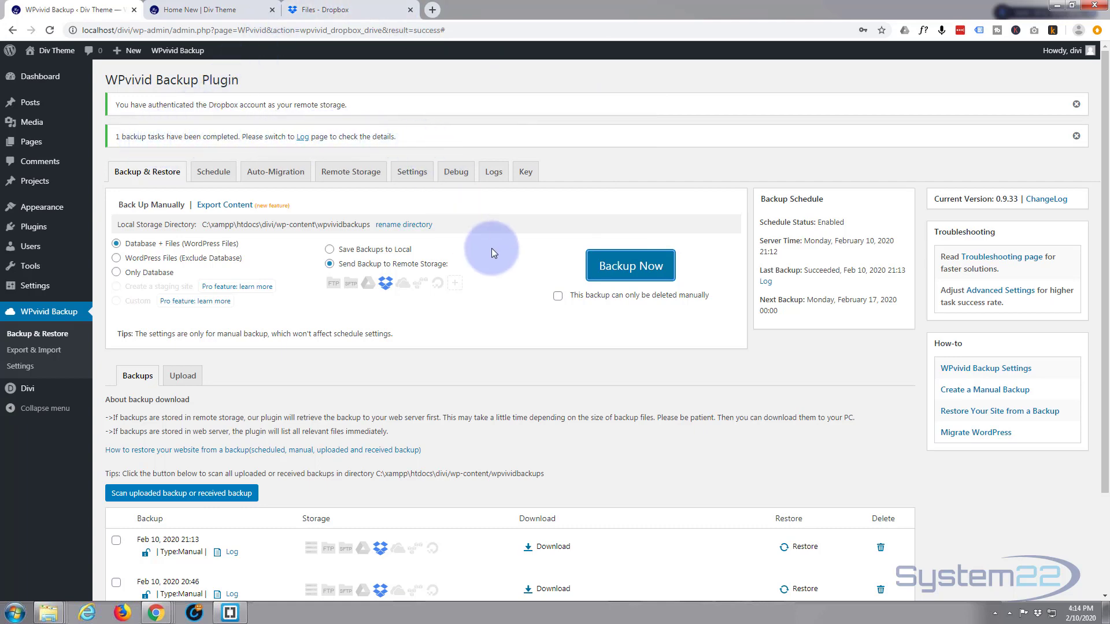
scroll(507, 258, "down", 2)
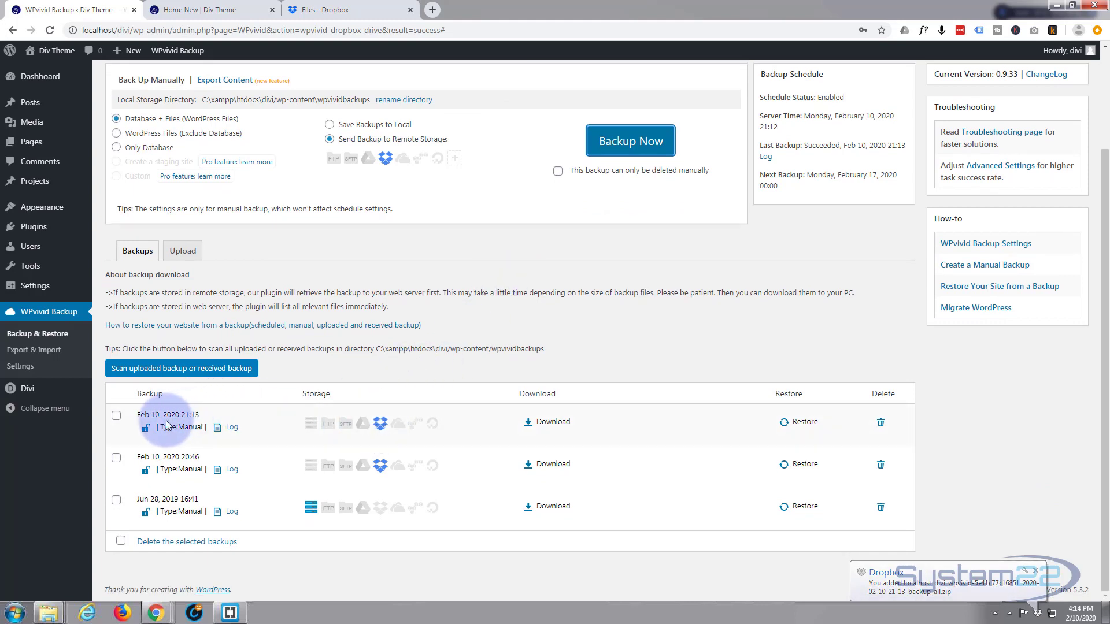
scroll(179, 434, "up", 2)
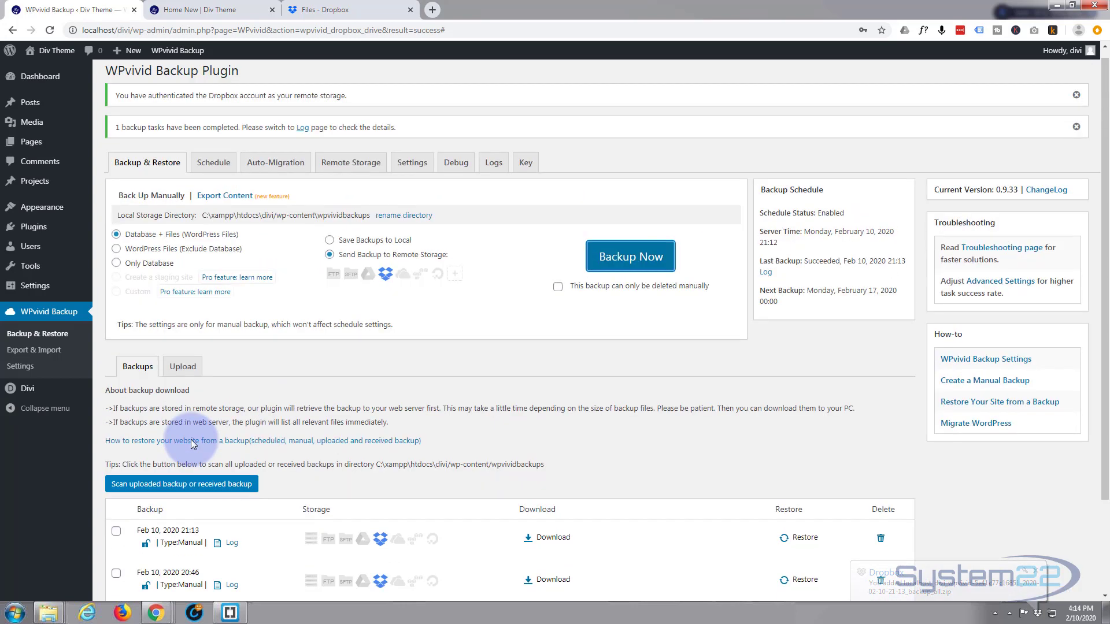
- Refresh the Dropbox file list and open Apps > WPvivid backup restore to inspect the uploaded backup zip
left_click(324, 10)
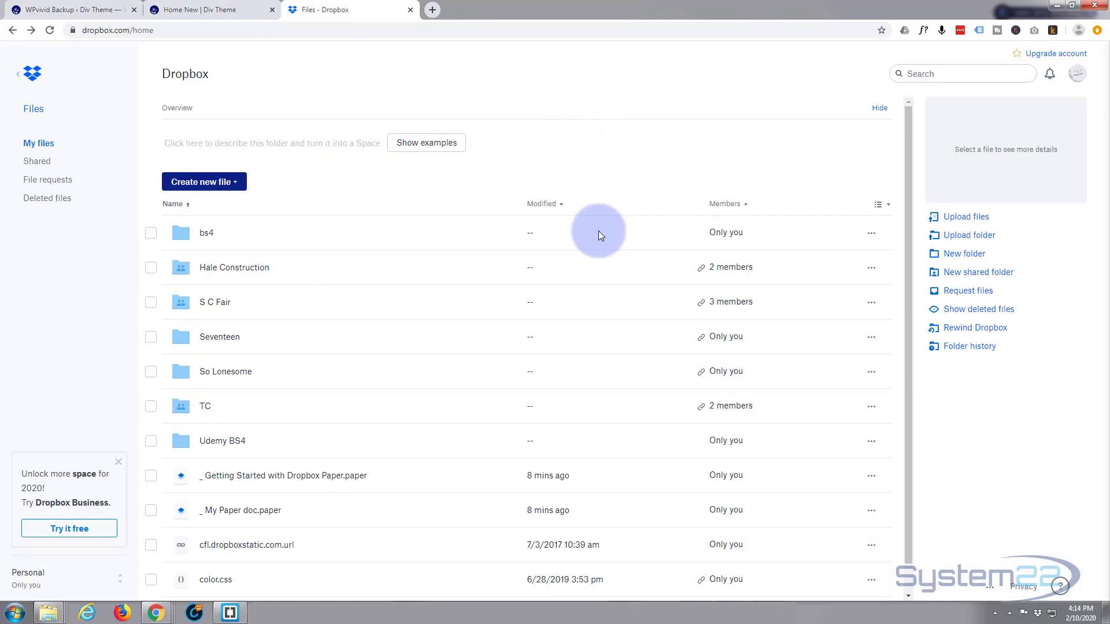
scroll(439, 295, "down", 1)
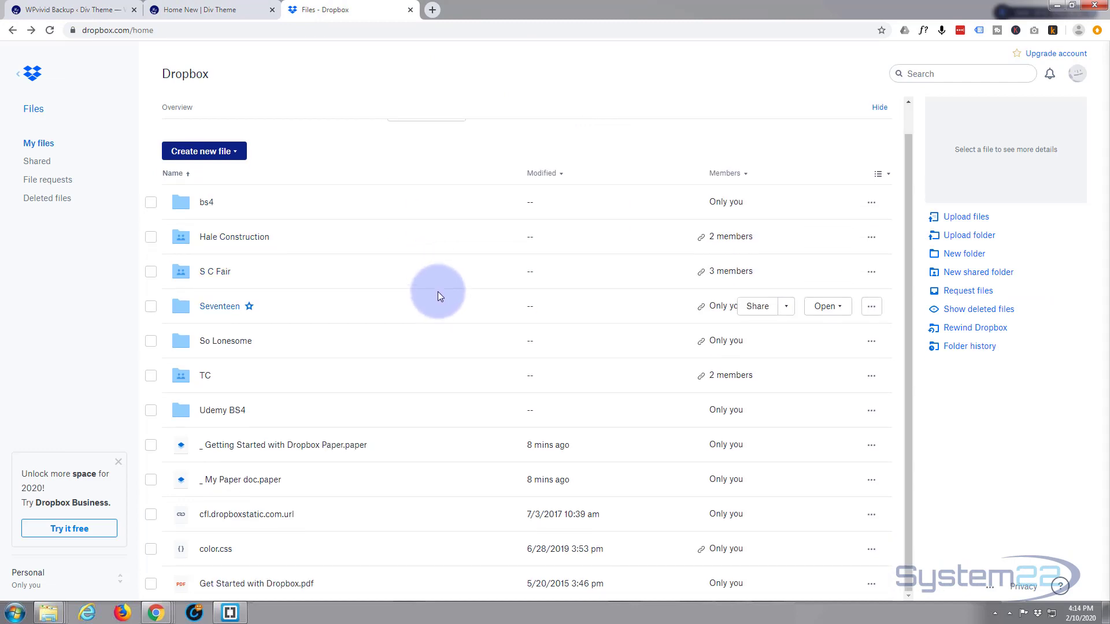
scroll(438, 296, "up", 1)
left_click(51, 33)
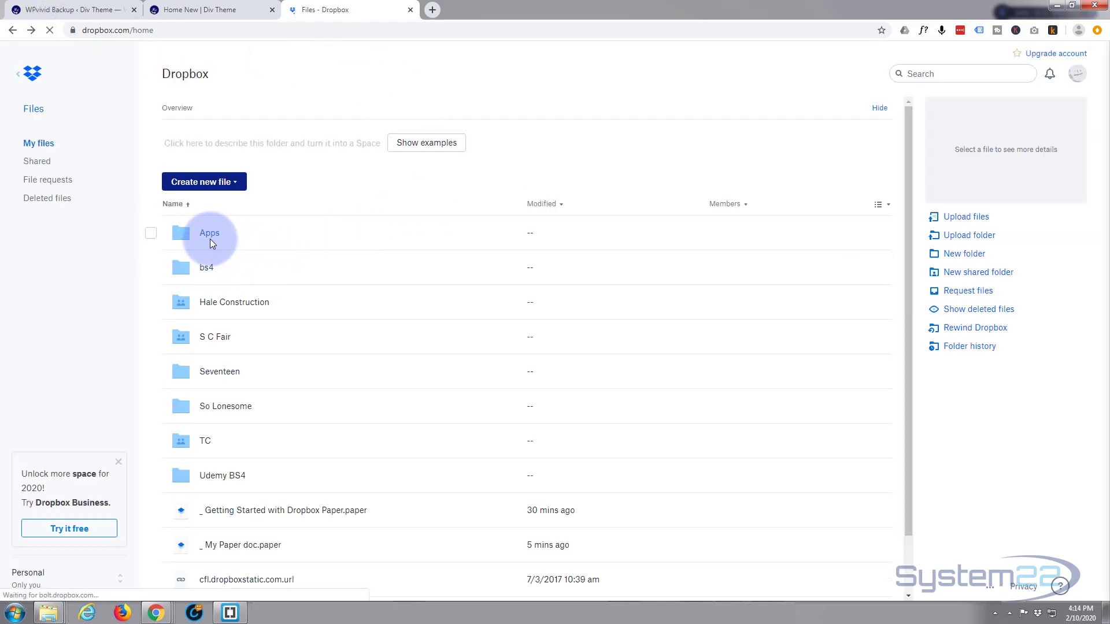
left_click(181, 237)
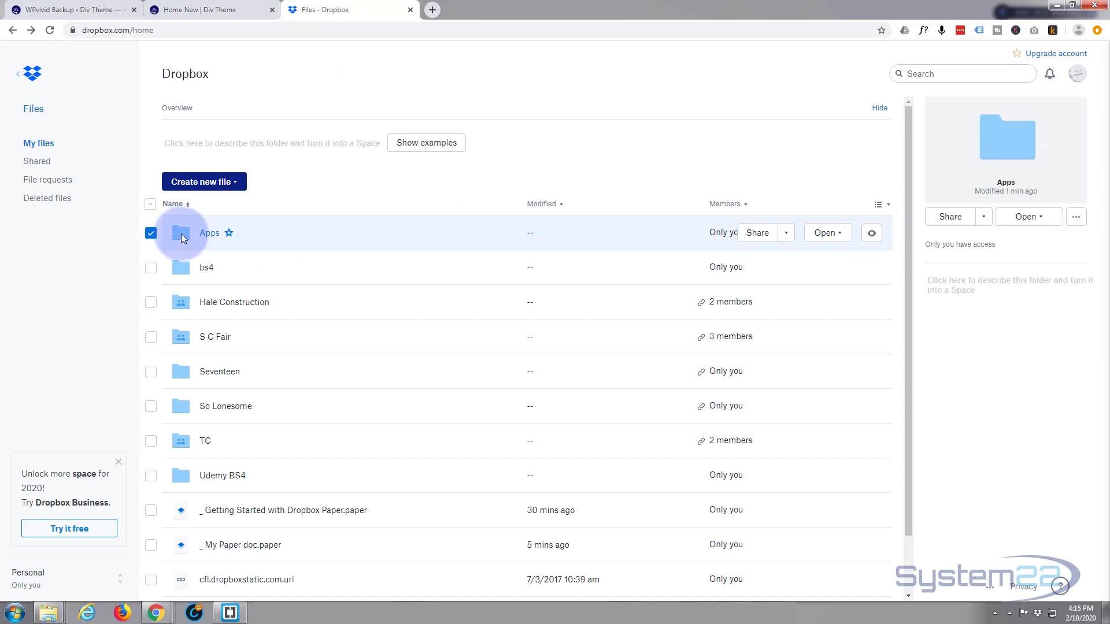
double_click(184, 237)
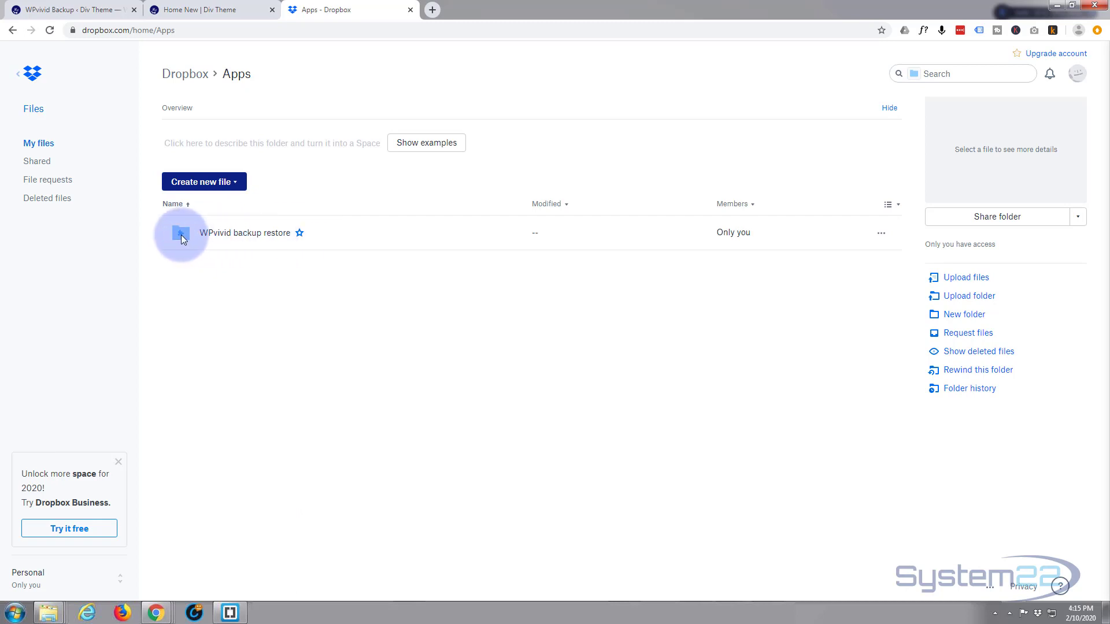
double_click(182, 235)
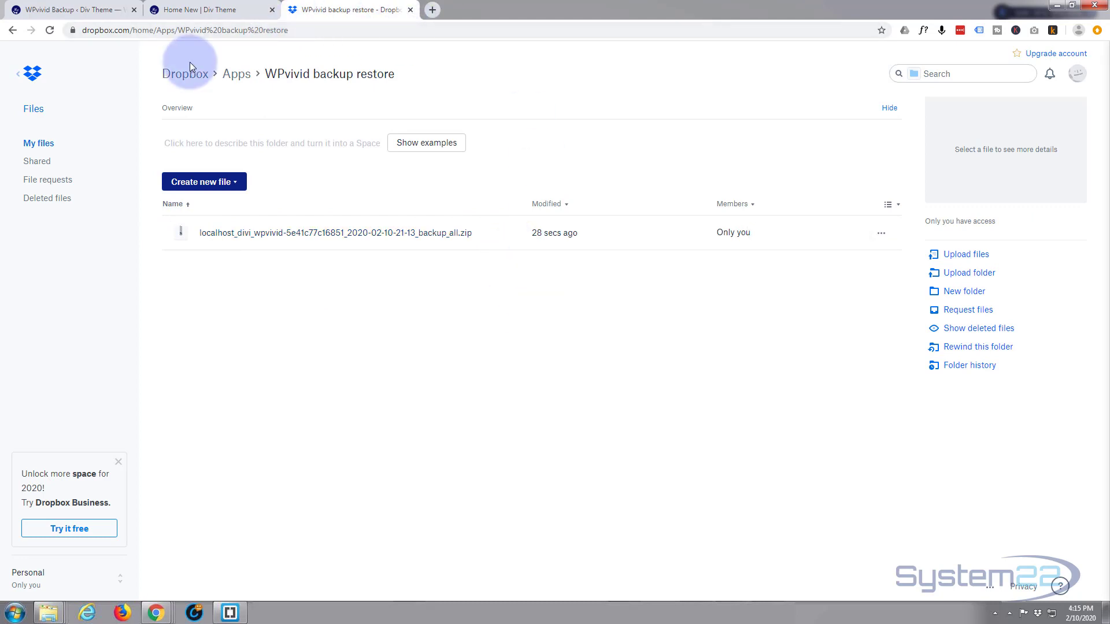
- Return to the WPvivid plugin and review its backup schedule options and general settings
left_click(185, 10)
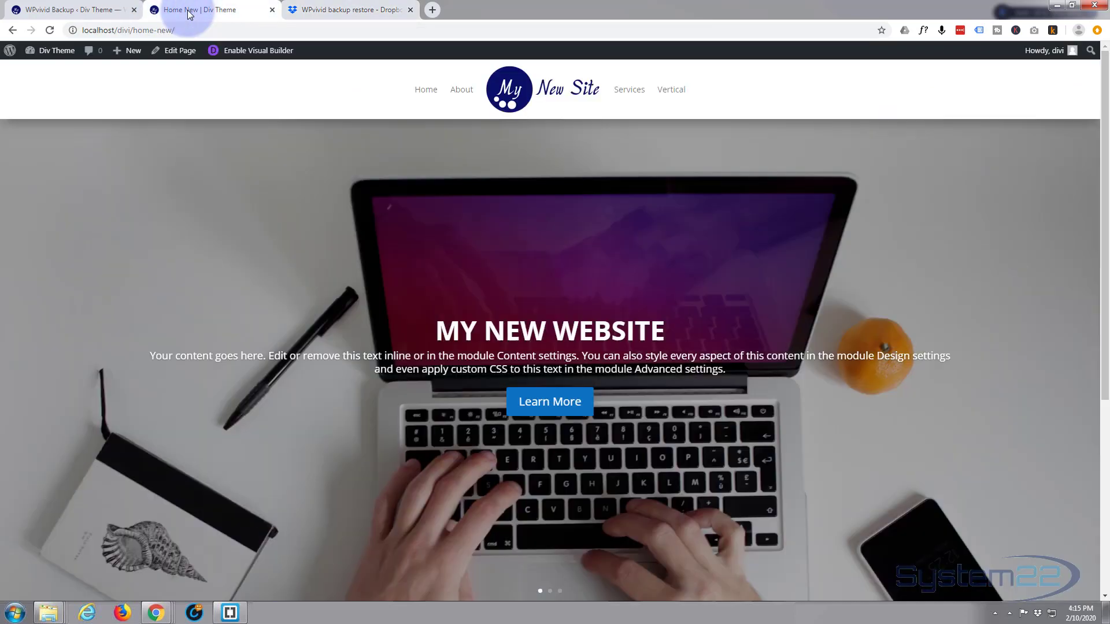
left_click(82, 10)
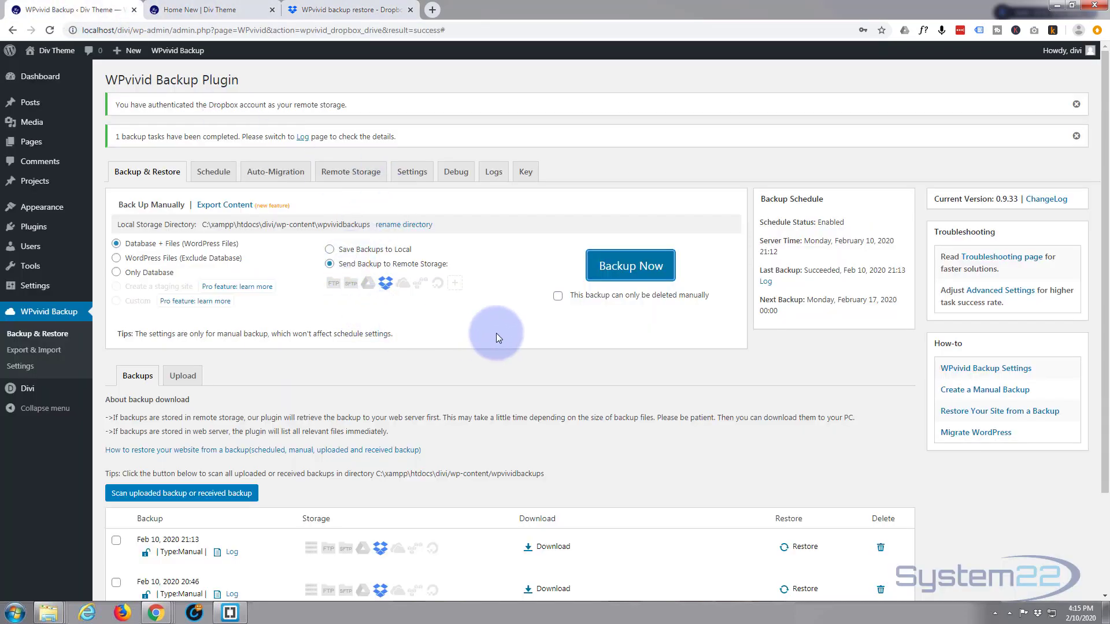
left_click(218, 173)
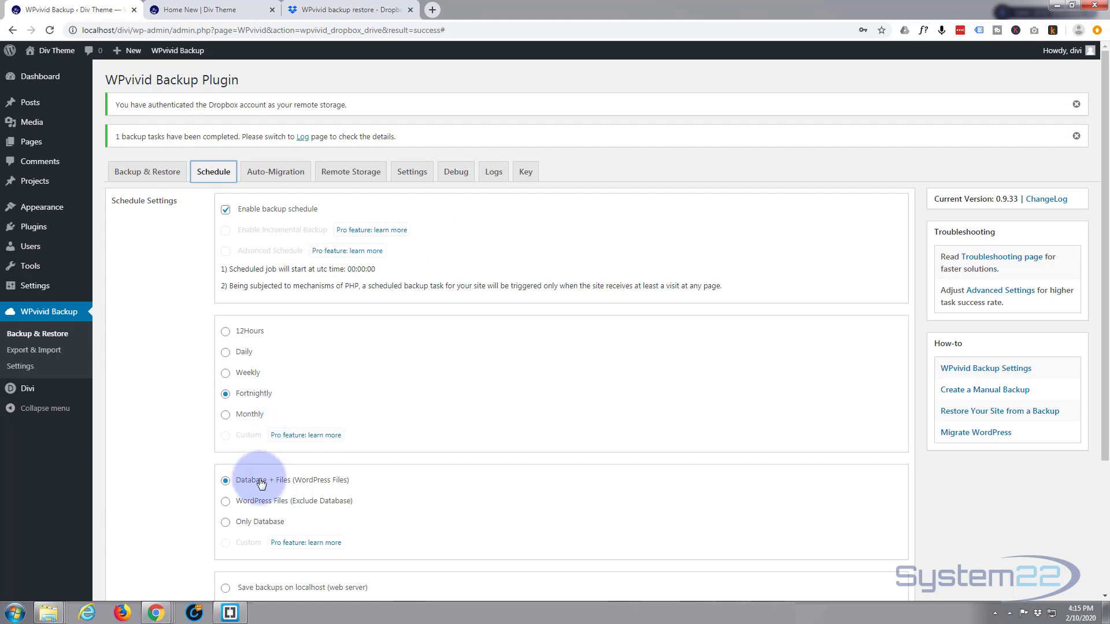
left_click(412, 172)
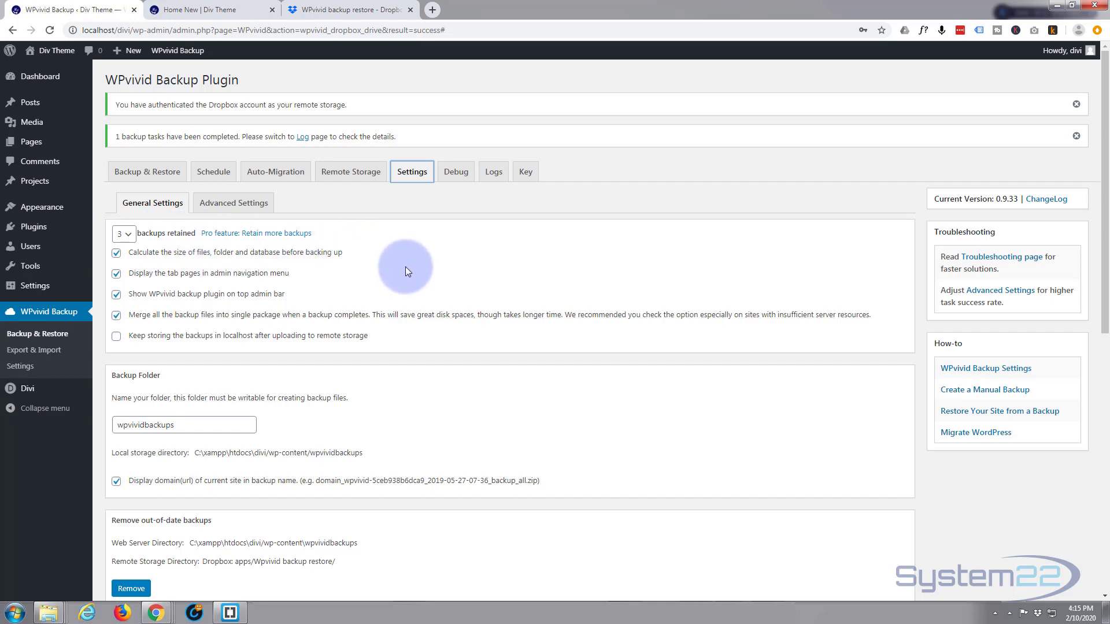
scroll(407, 268, "down", 4)
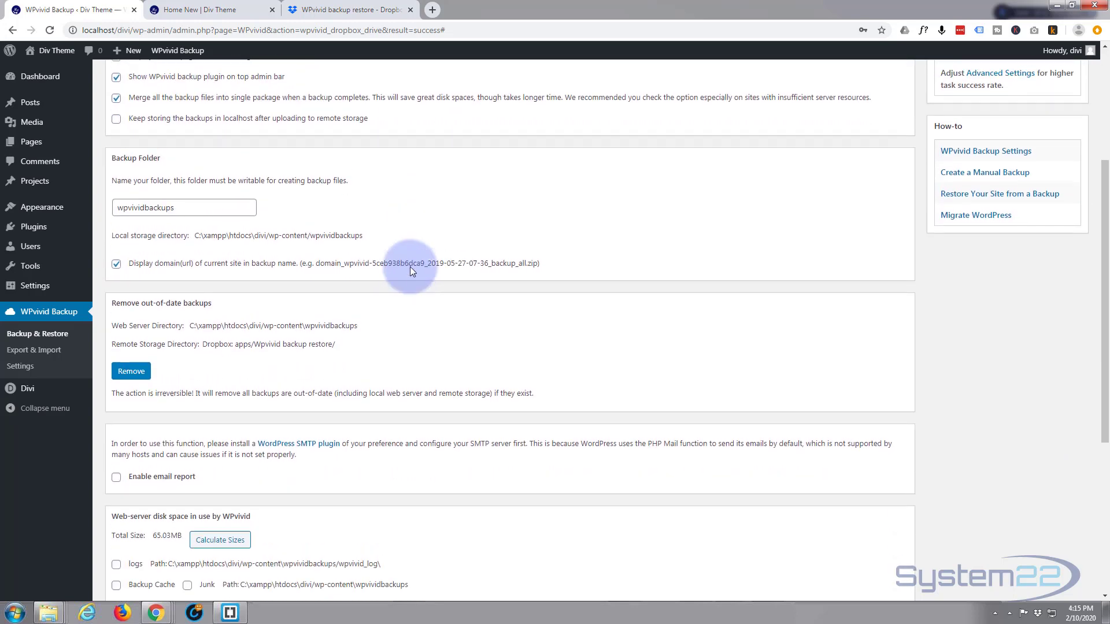
scroll(411, 266, "up", 4)
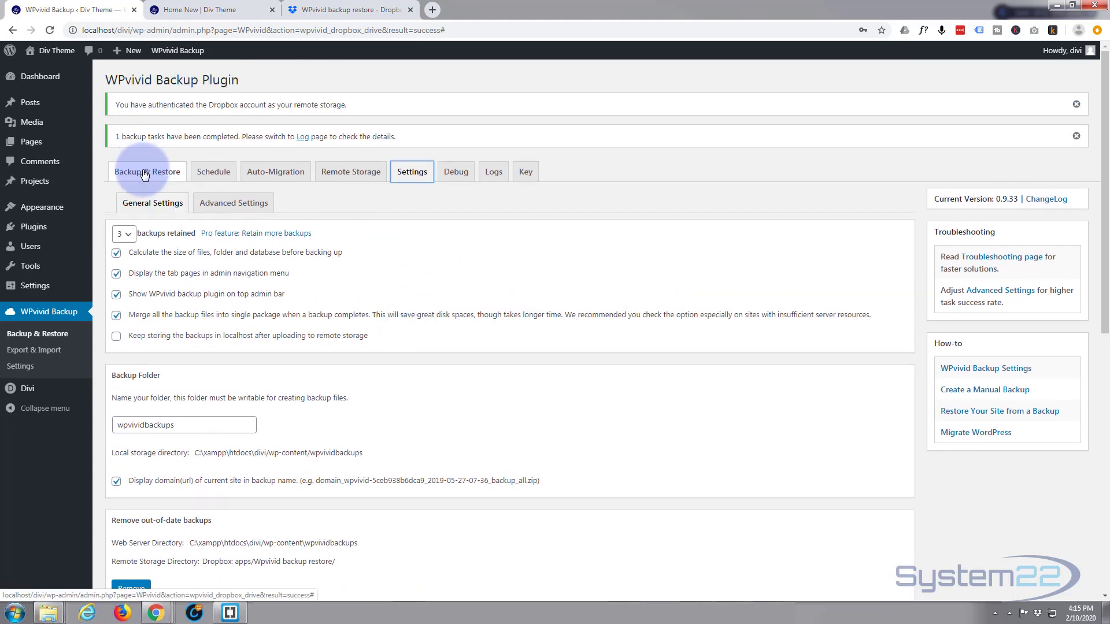
- Go back to Backup & Restore and view the list of saved backups with their restore options
left_click(144, 174)
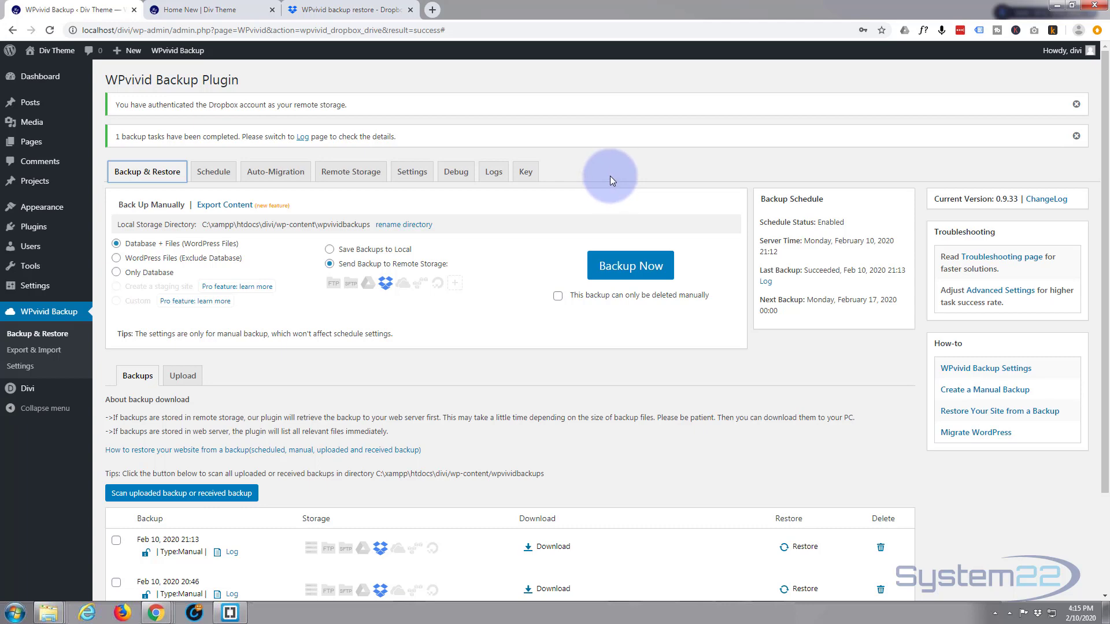
scroll(552, 307, "down", 2)
scroll(554, 305, "down", 1)
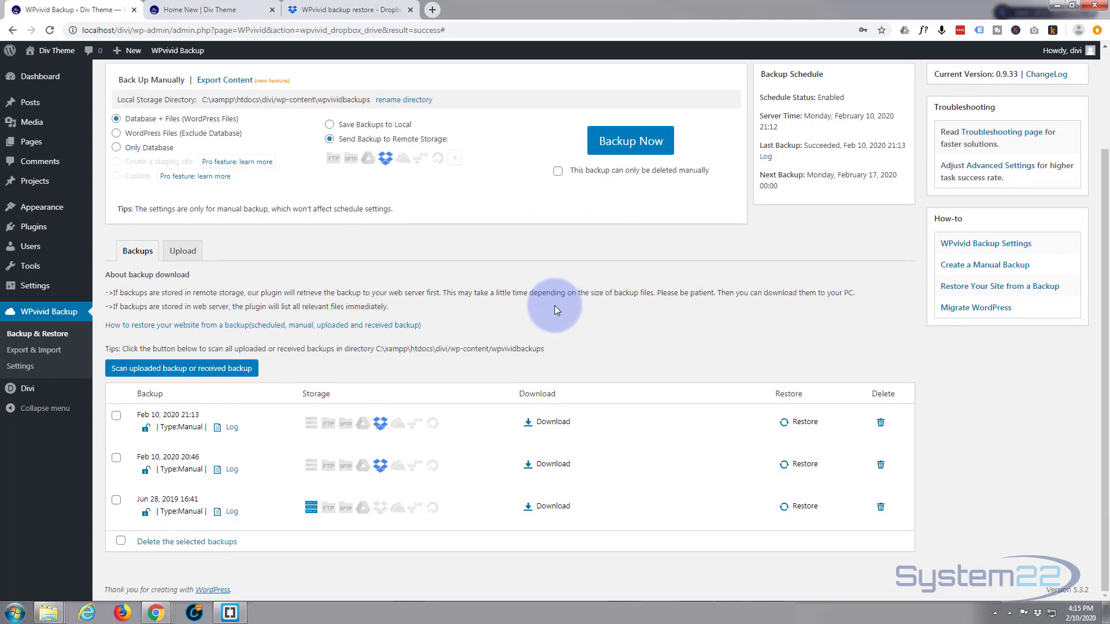